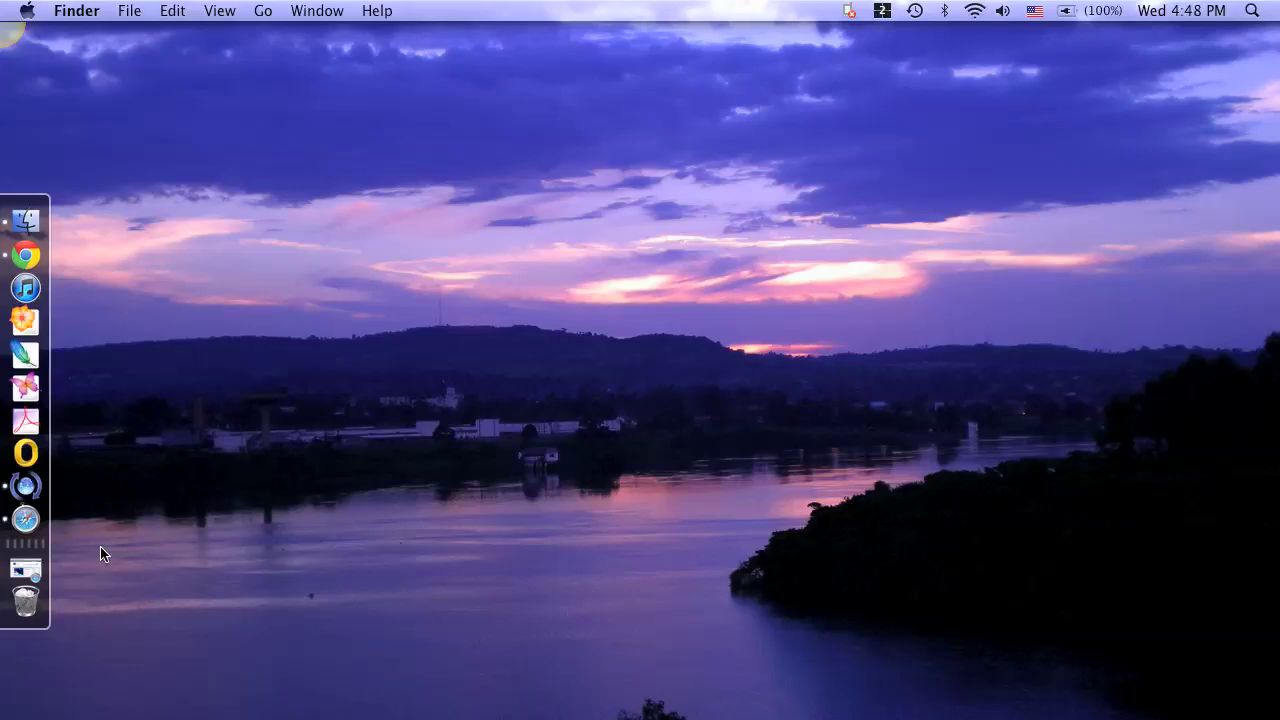
left_click(38, 567)
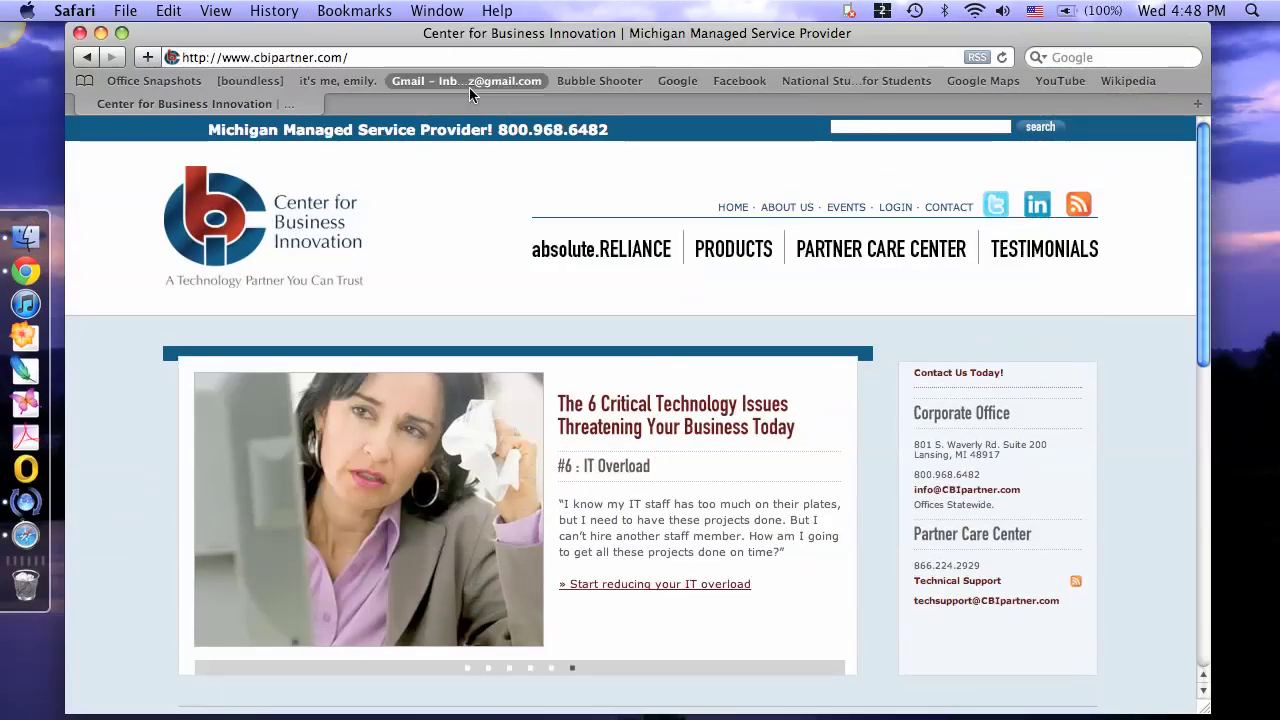
left_click(524, 62)
type("http")
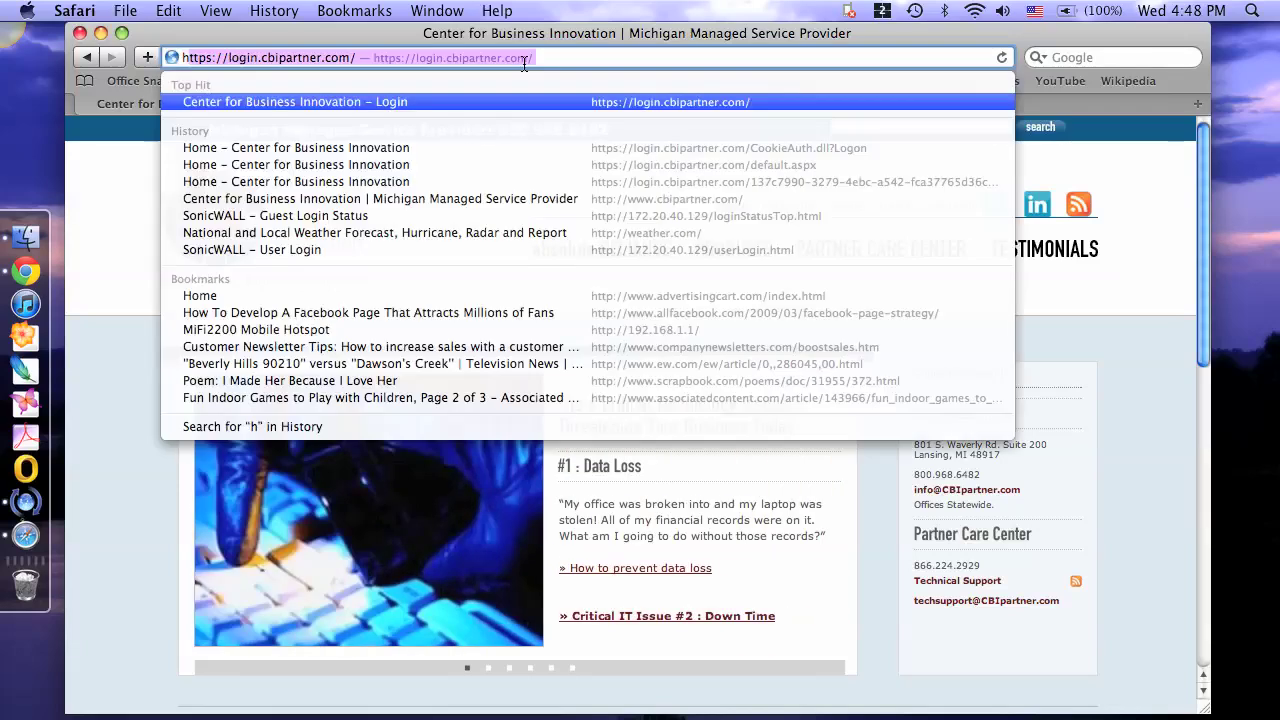
type("s:/")
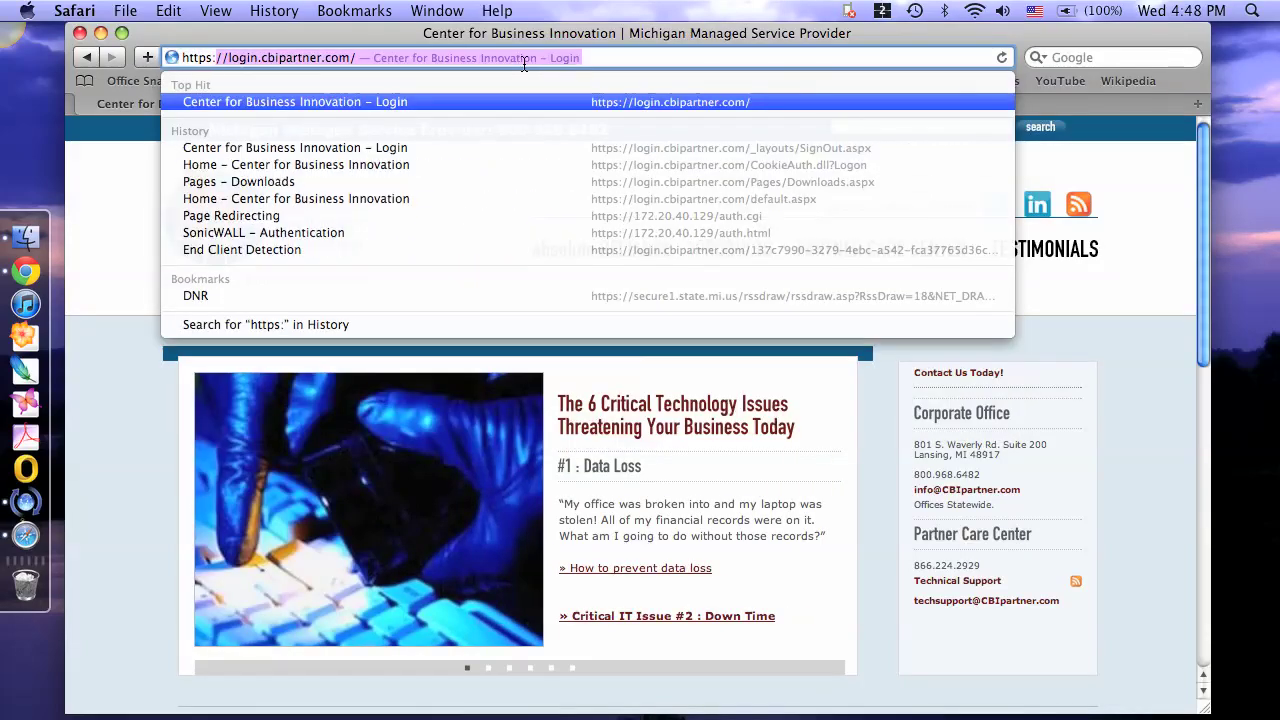
type("/")
type("login.c")
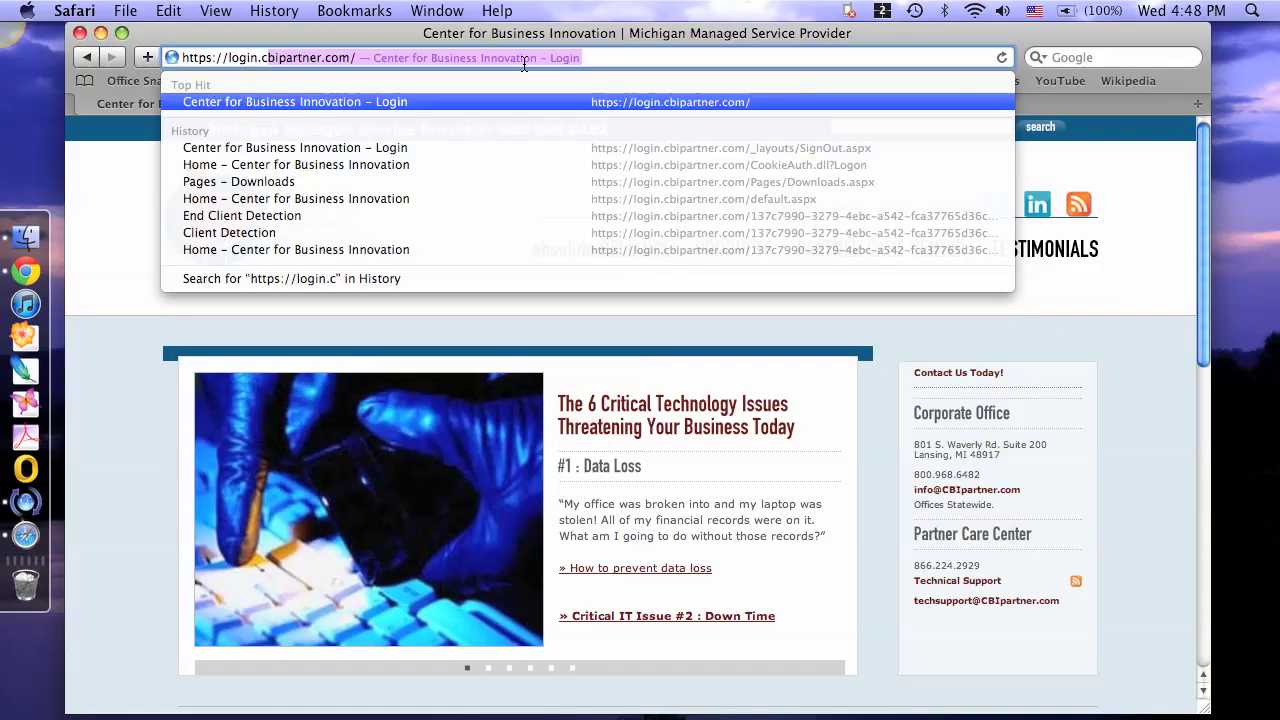
type("bipartner.com")
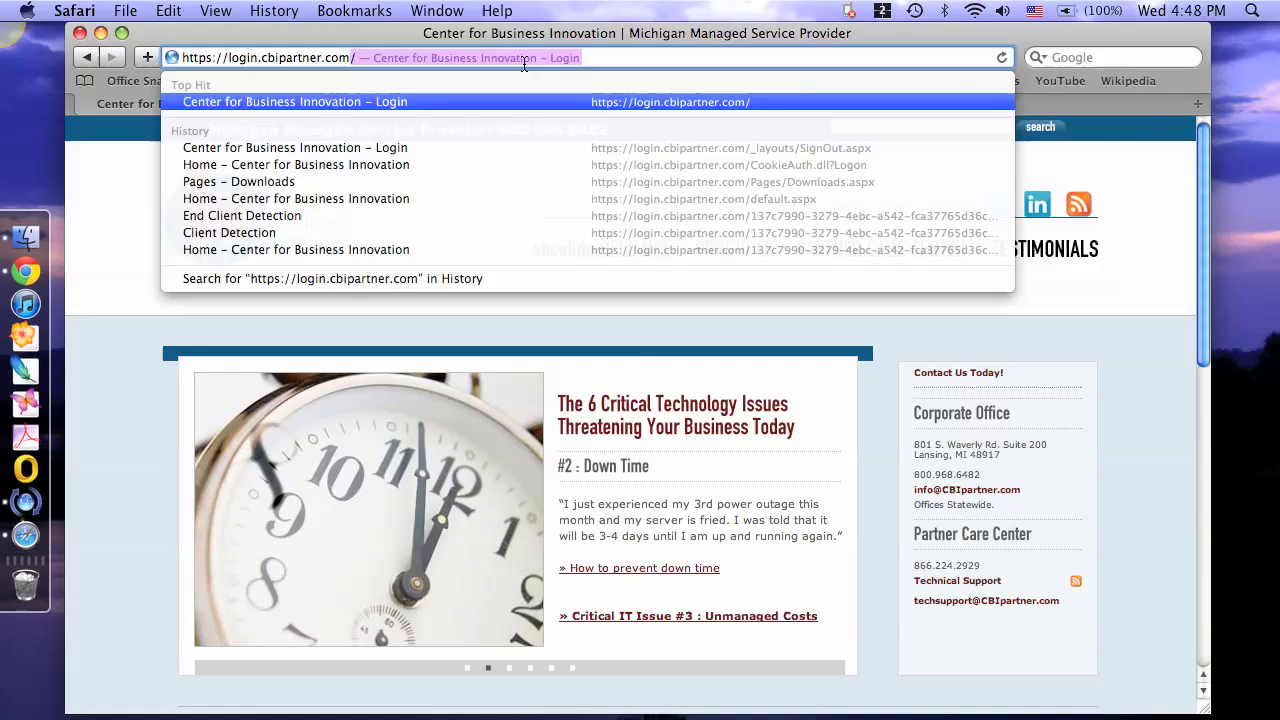
key("Return")
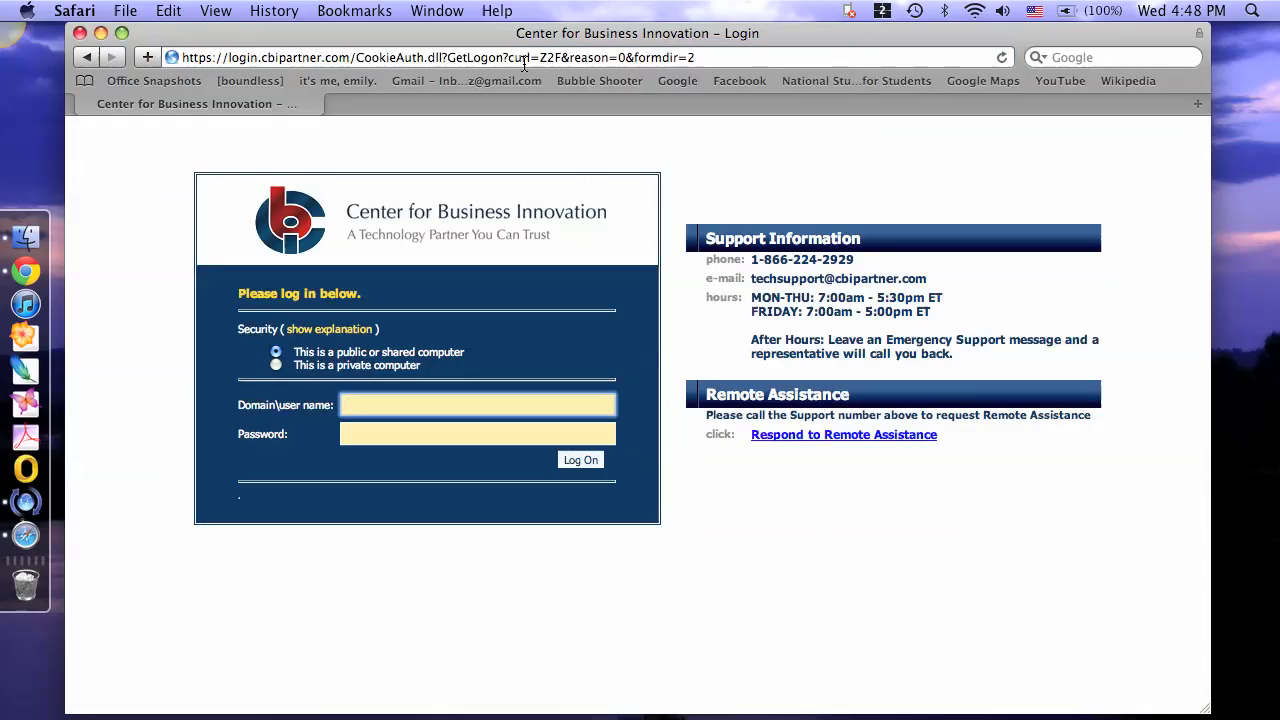
- Log on with the private computer security option, entering the domain user name and the account password
left_click(405, 368)
left_click(501, 453)
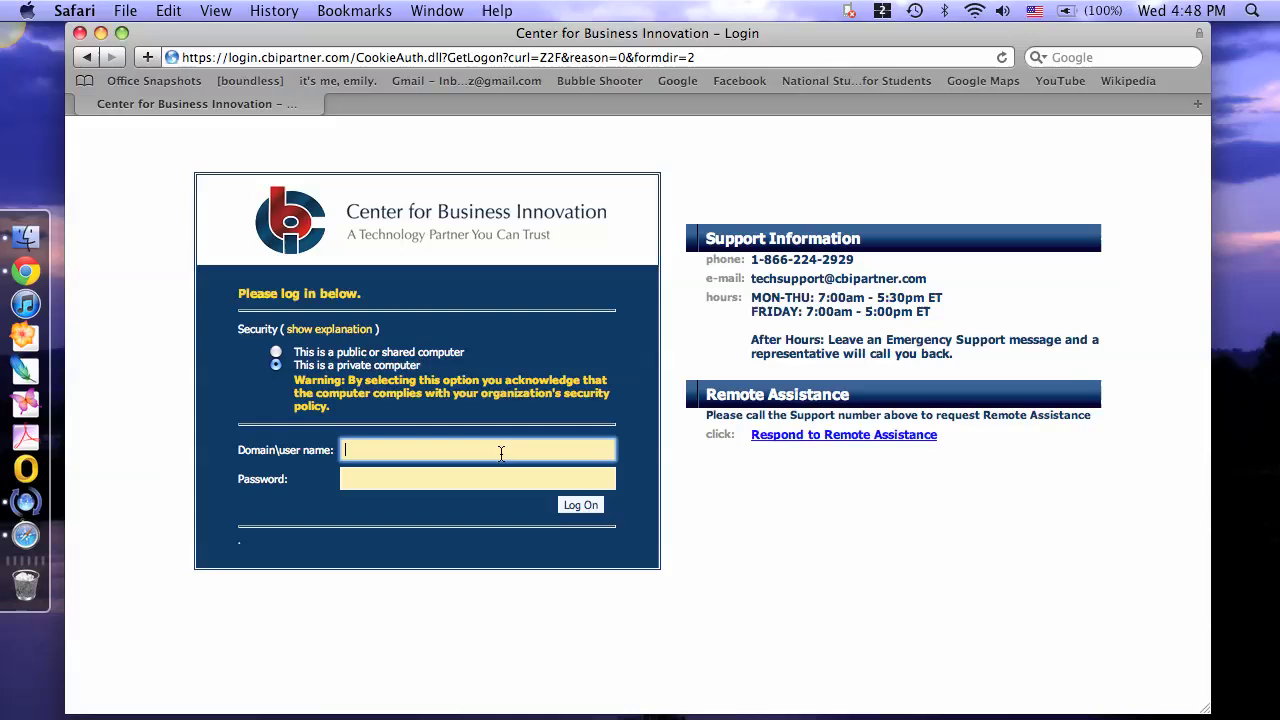
type("darco\\cbi-darco")
left_click(489, 477)
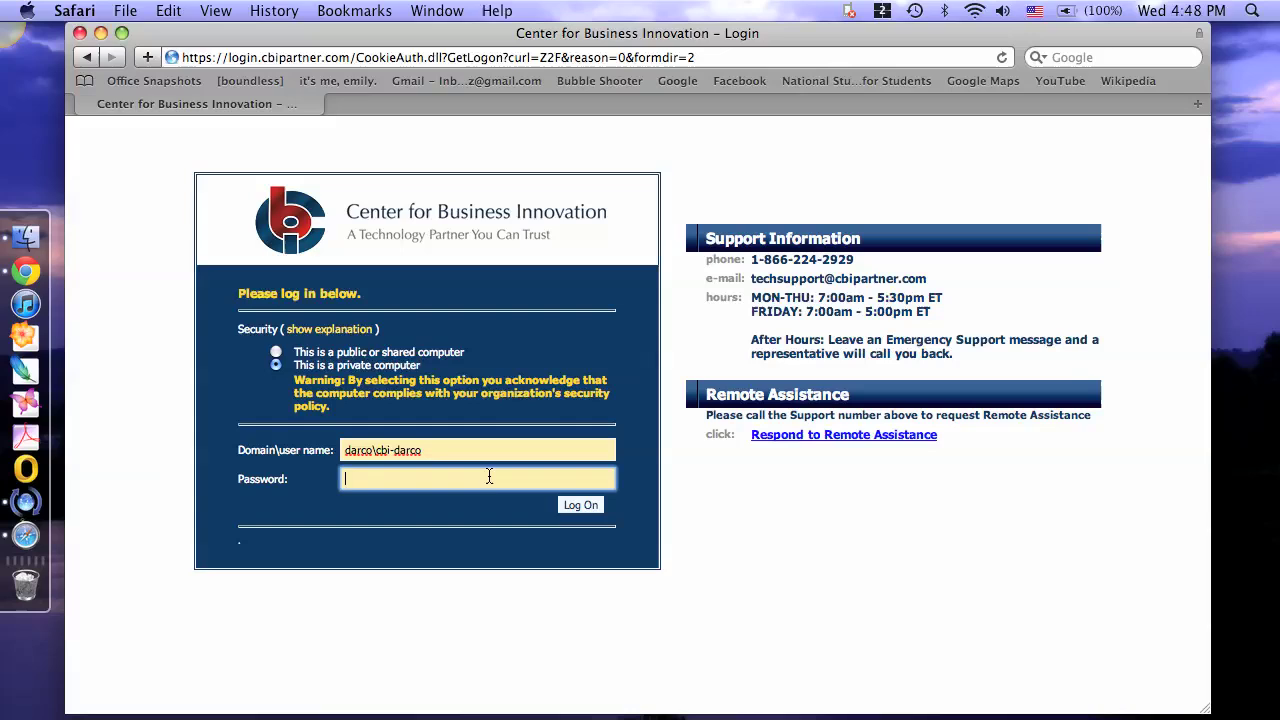
type("**********")
left_click(582, 506)
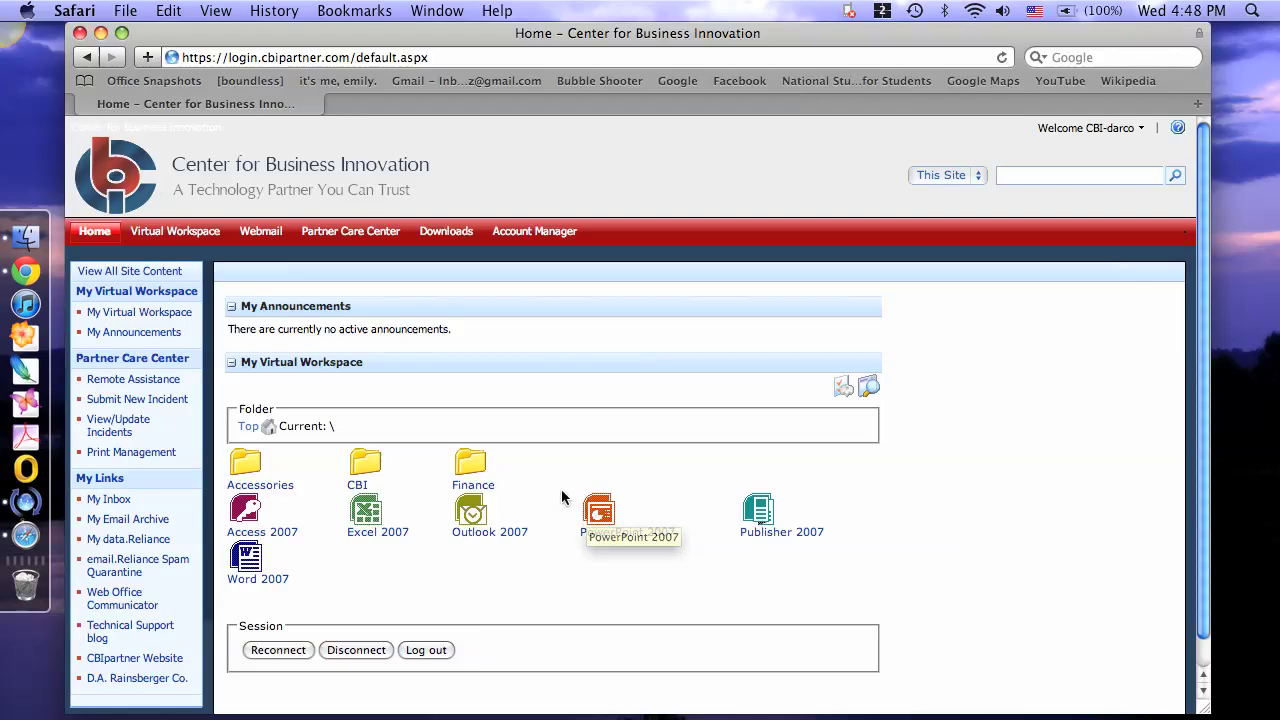
- Download the MAC OS X ICA Web Client from the site's Downloads page and agree to the installer's license terms
left_click(464, 236)
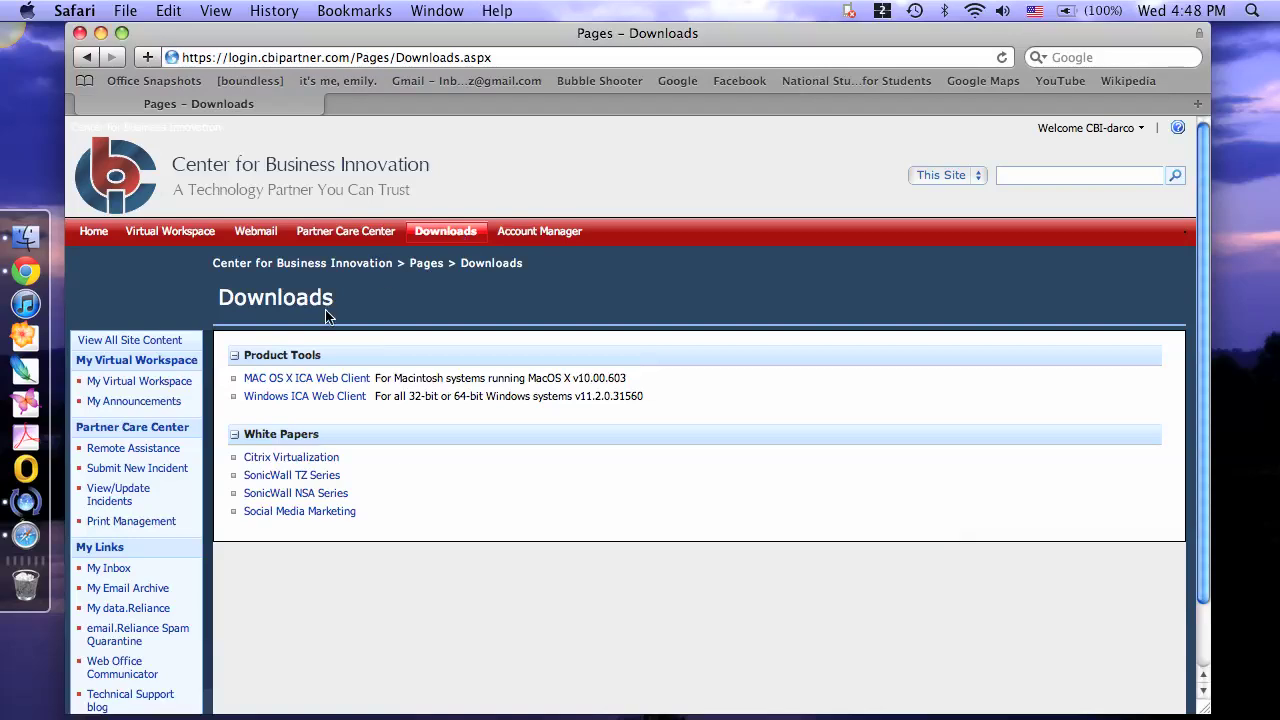
left_click(340, 381)
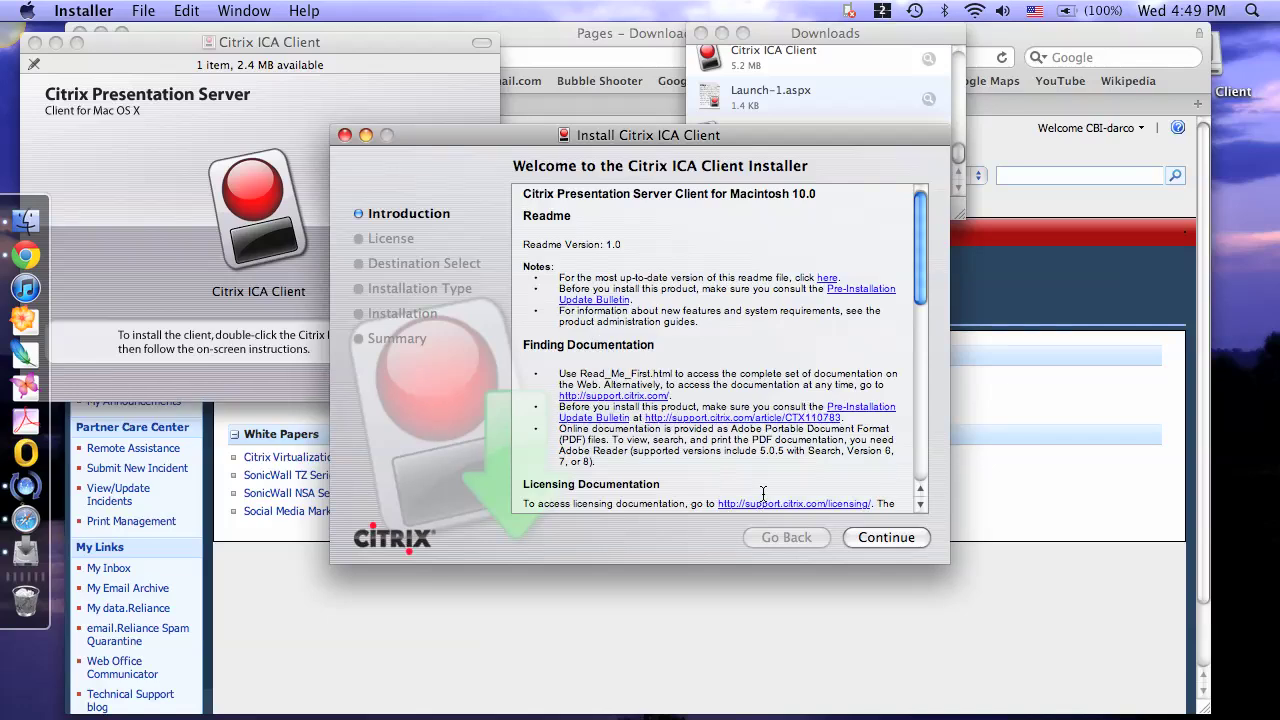
left_click(884, 538)
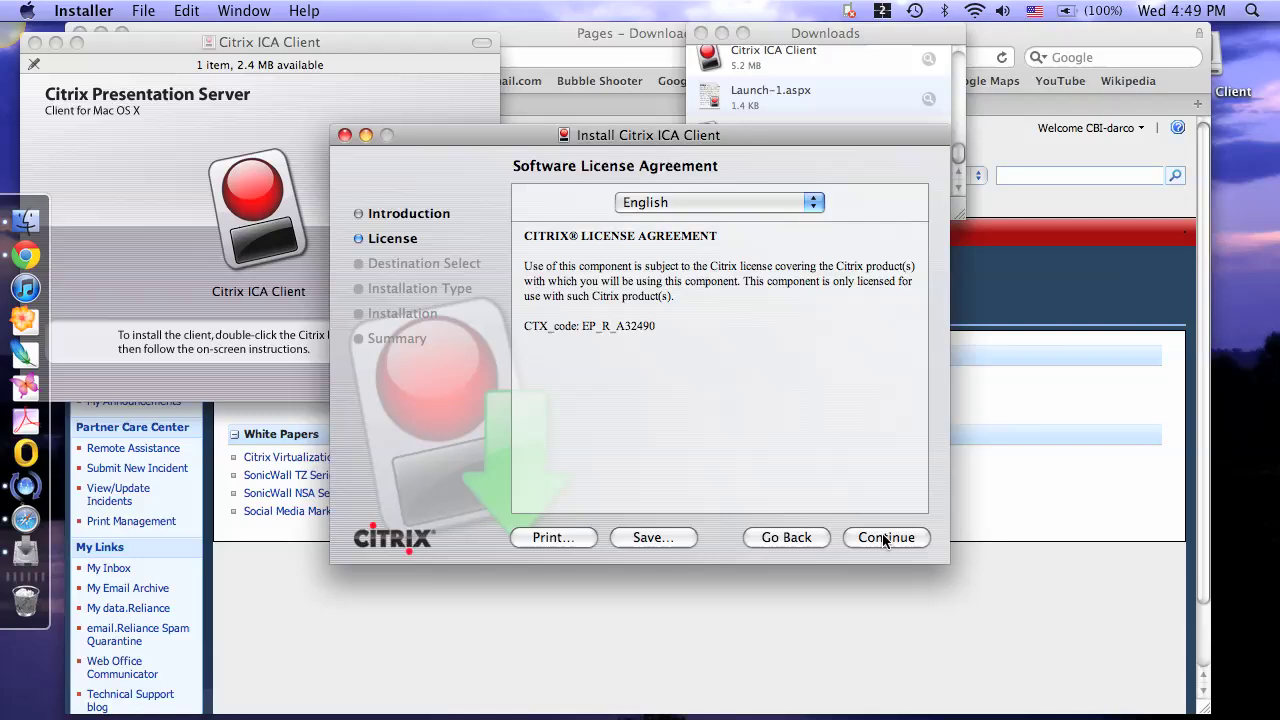
left_click(884, 538)
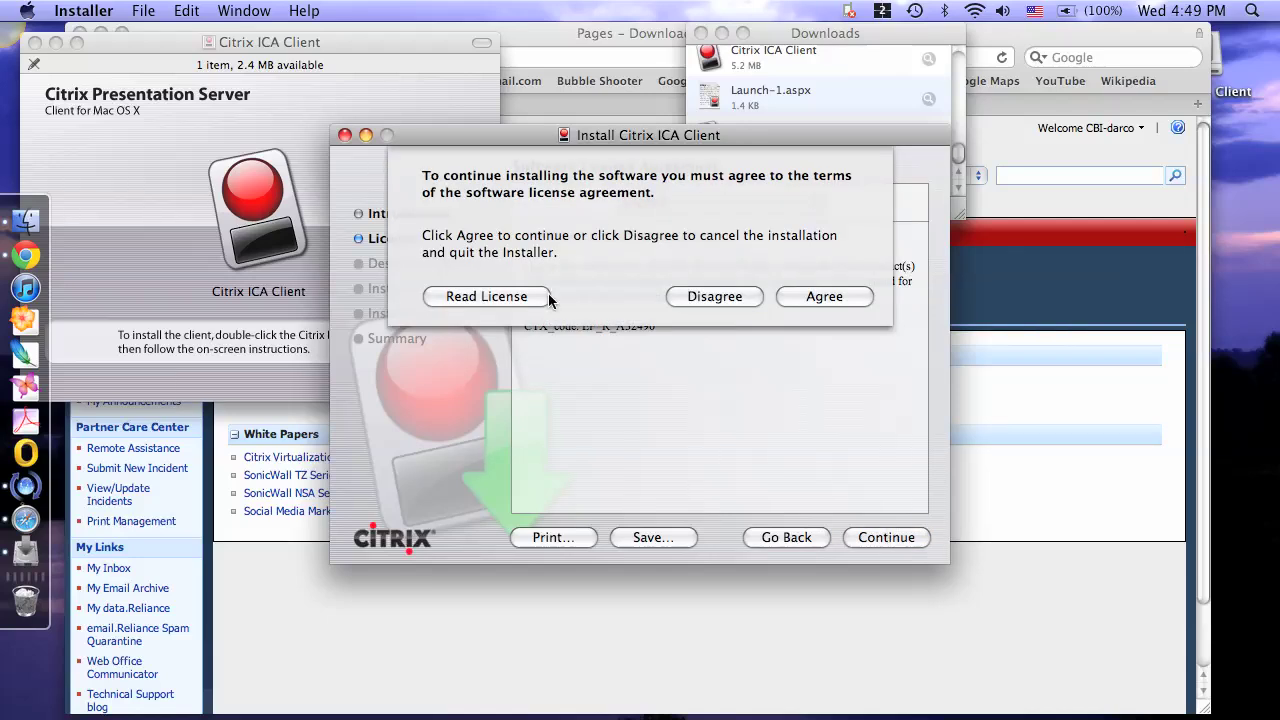
left_click(849, 298)
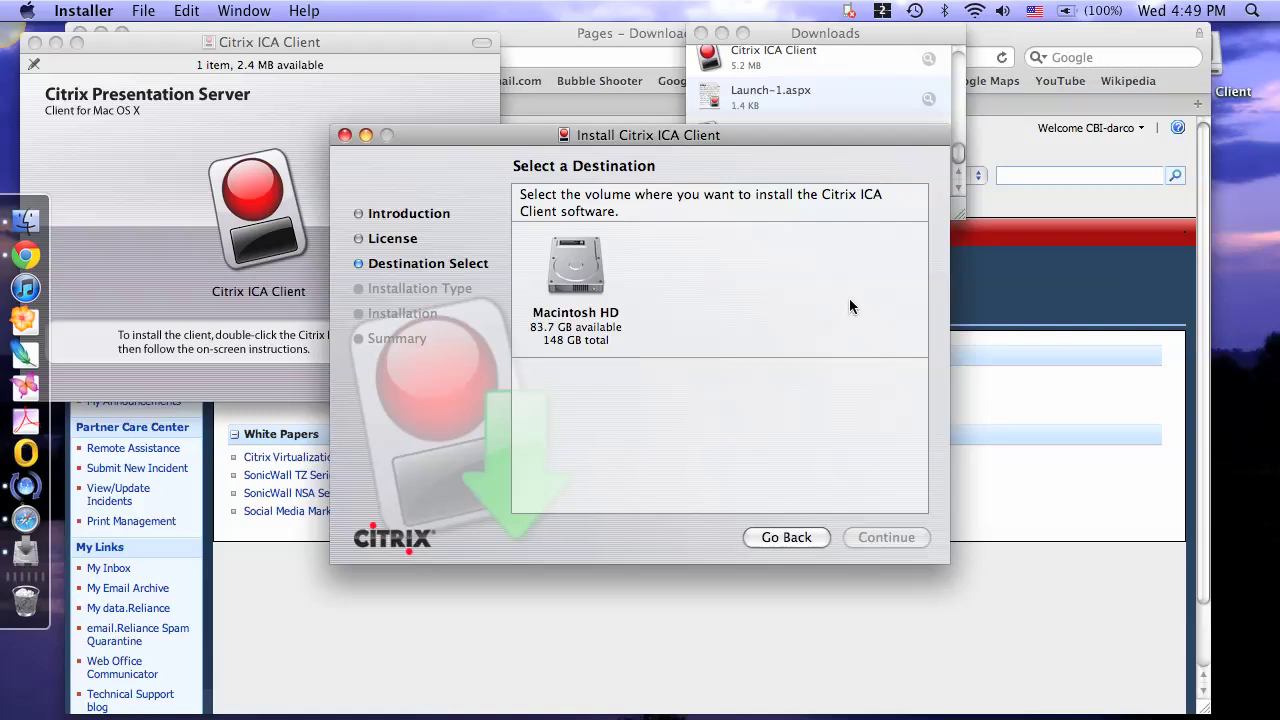
- Install the Citrix ICA Client on Macintosh HD, authorizing with the computer's account password, and close the installer and Downloads windows
left_click(563, 291)
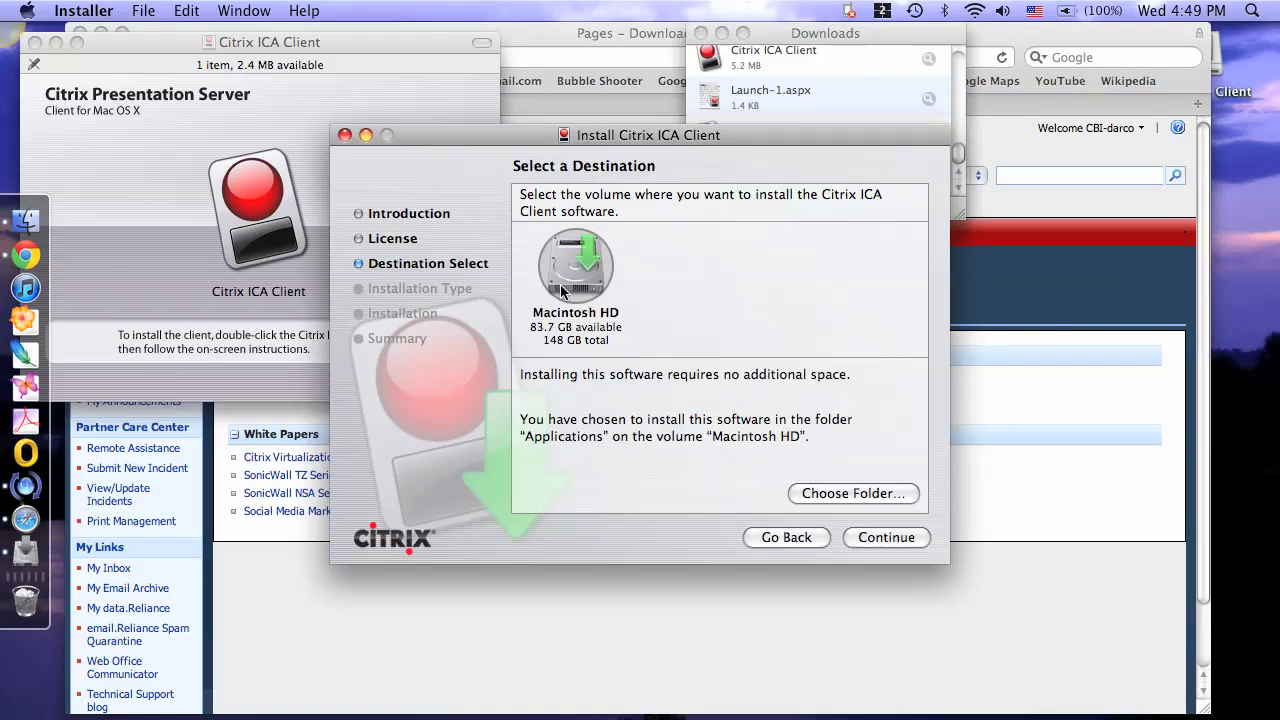
left_click(905, 537)
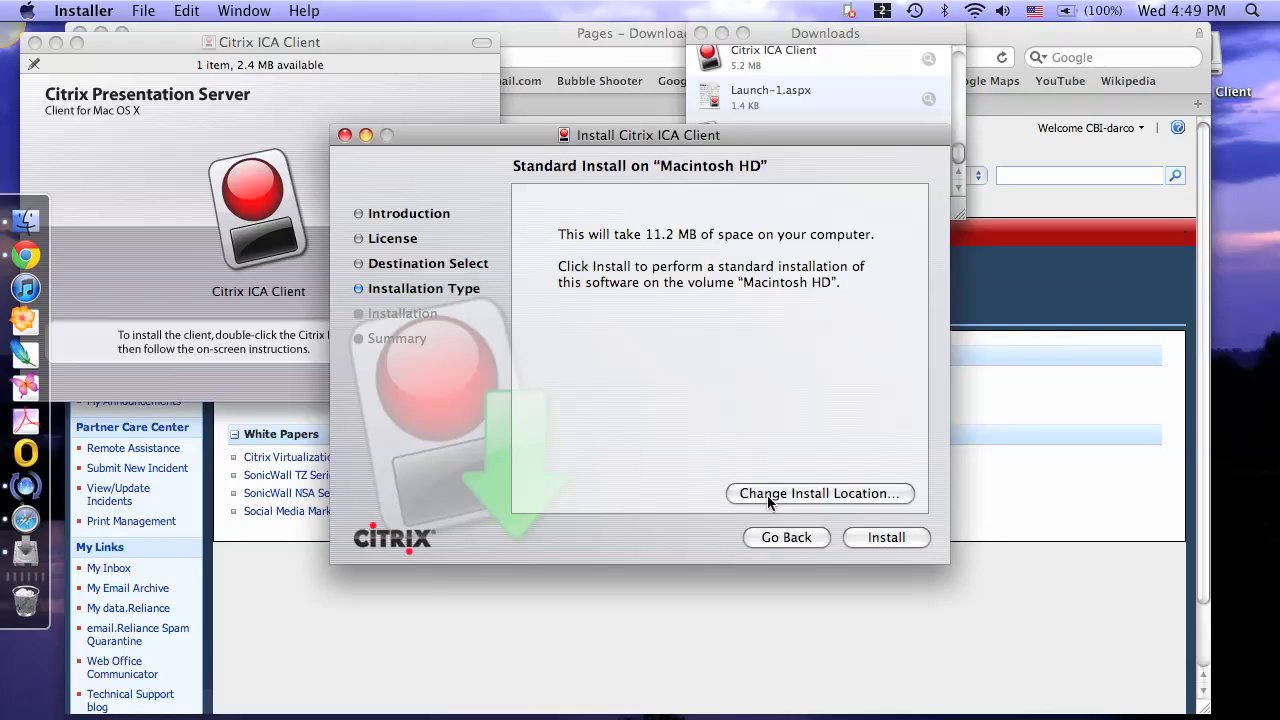
left_click(905, 537)
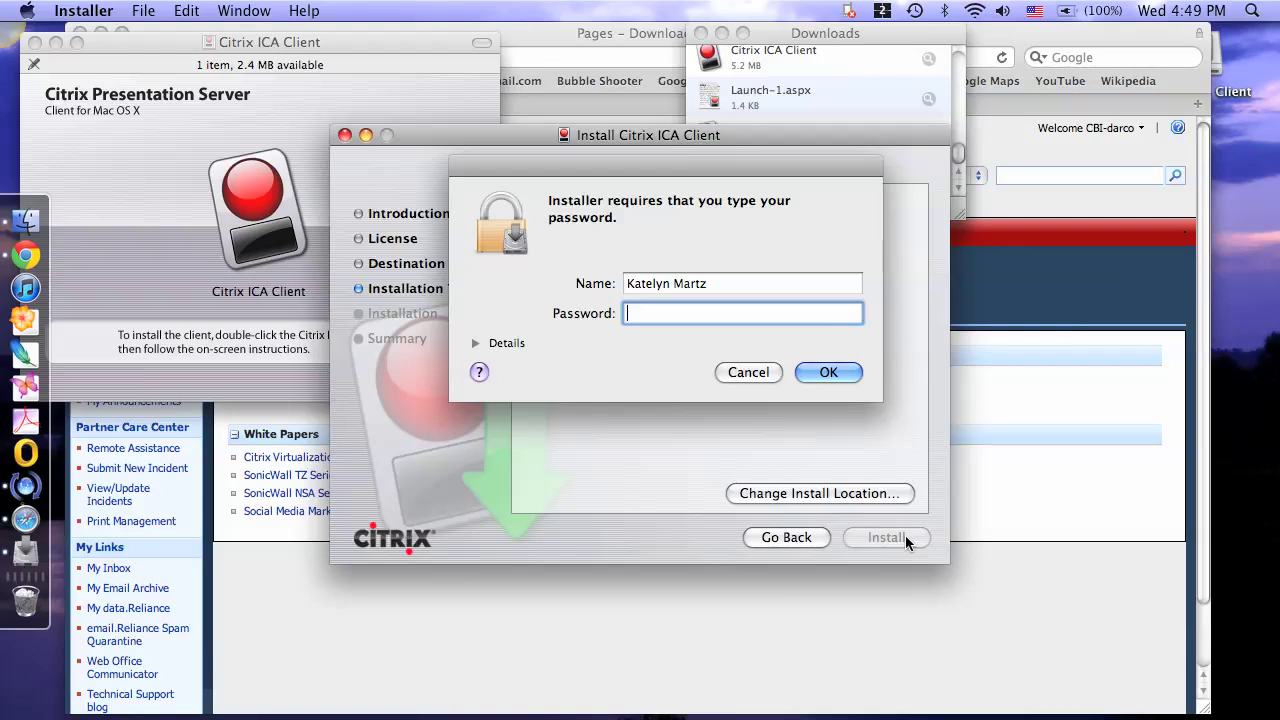
type("•••••••")
left_click(834, 374)
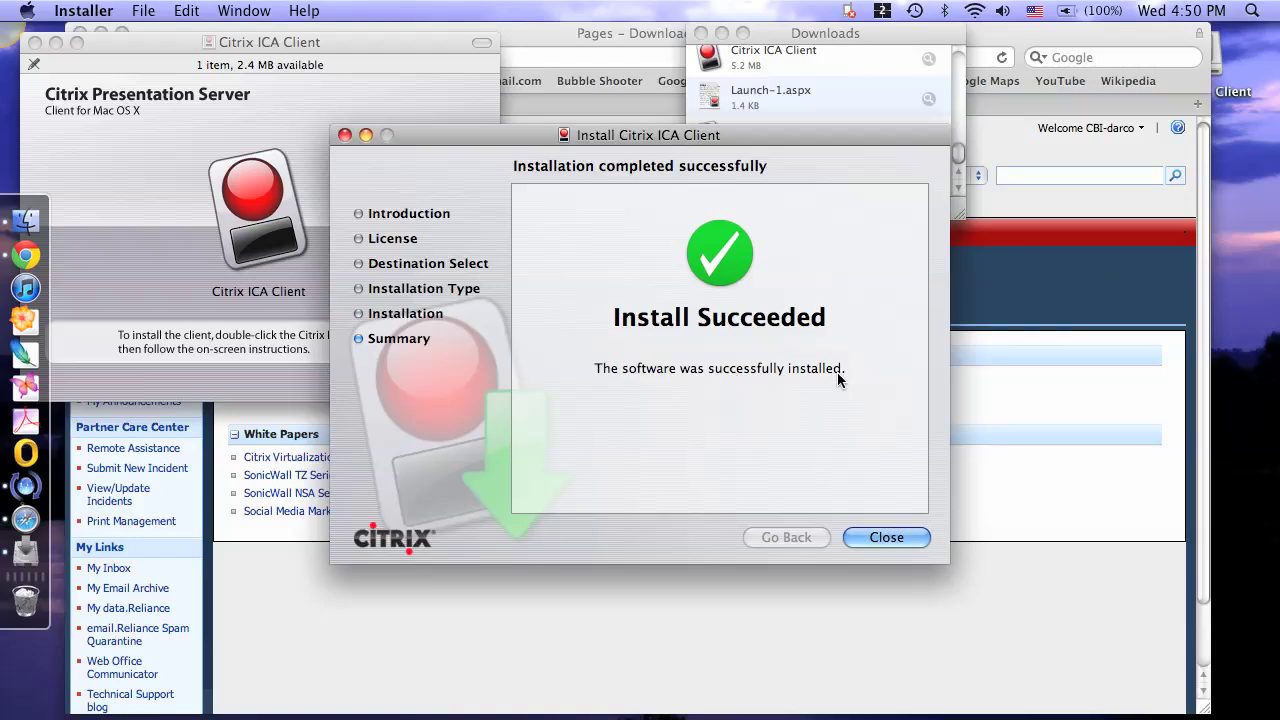
left_click(923, 541)
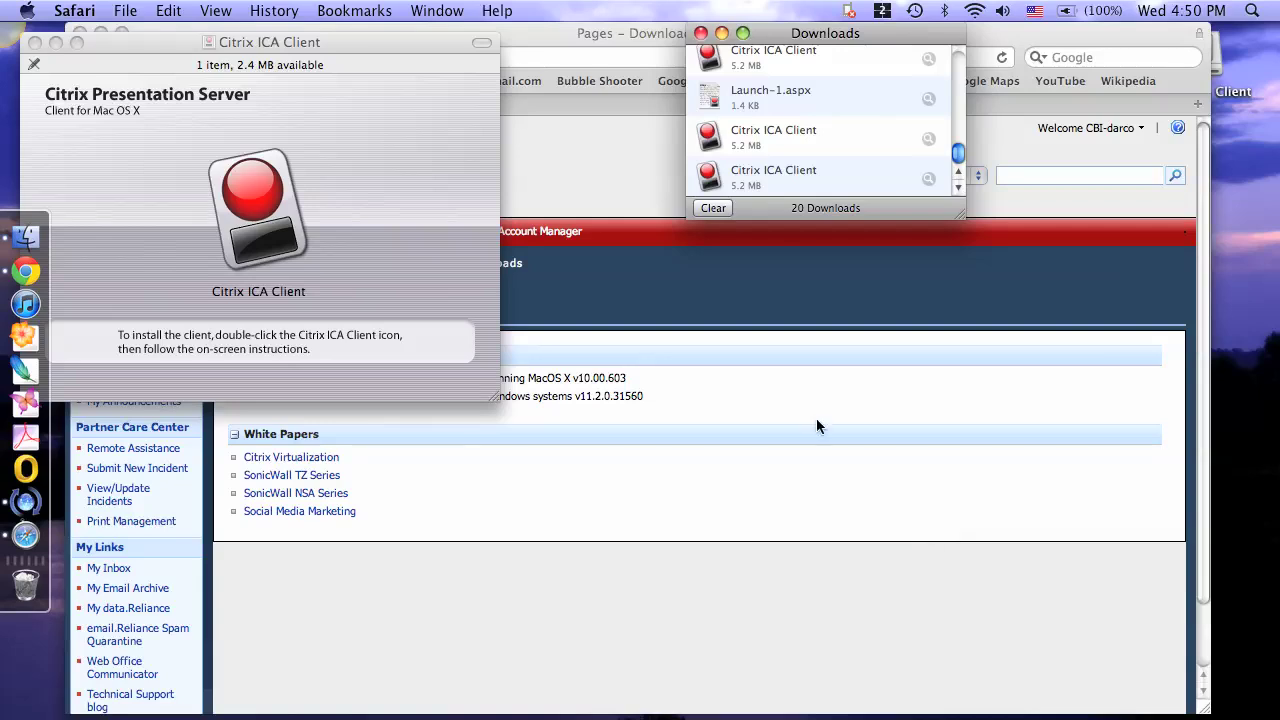
left_click(701, 33)
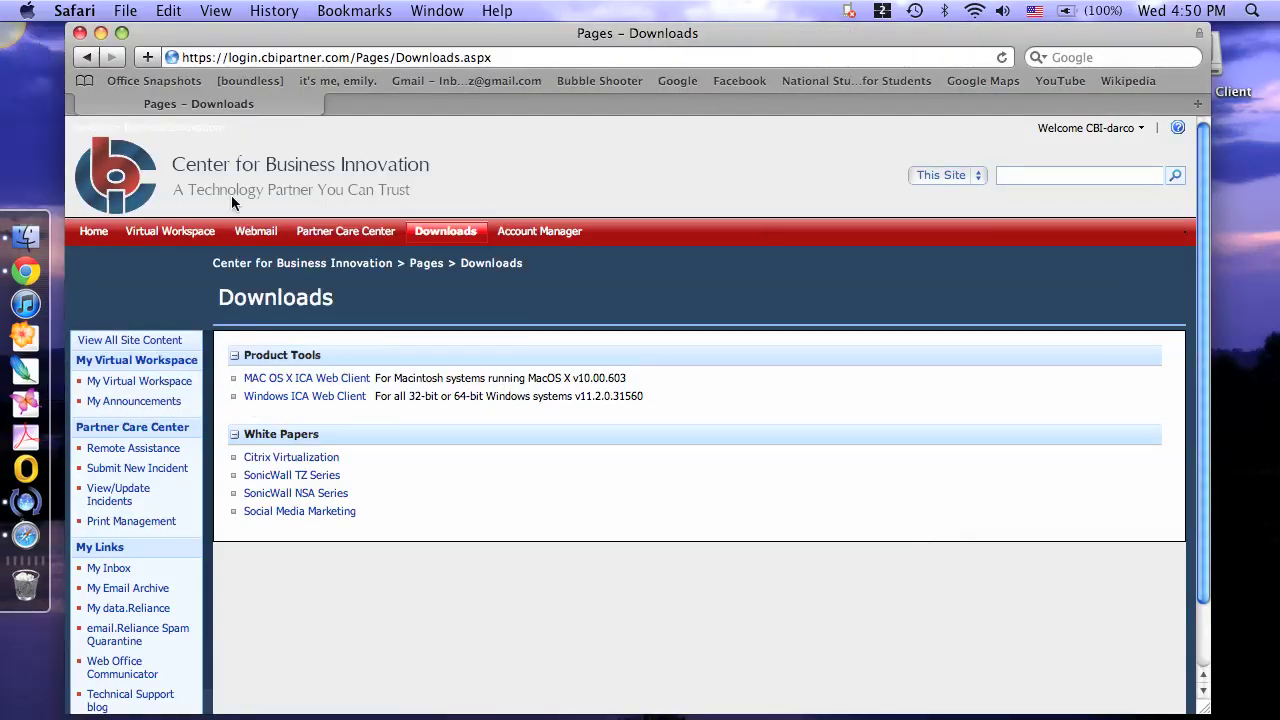
- From the site's Home page, run the Client Detection Wizard and set the default client to Native Client
left_click(89, 240)
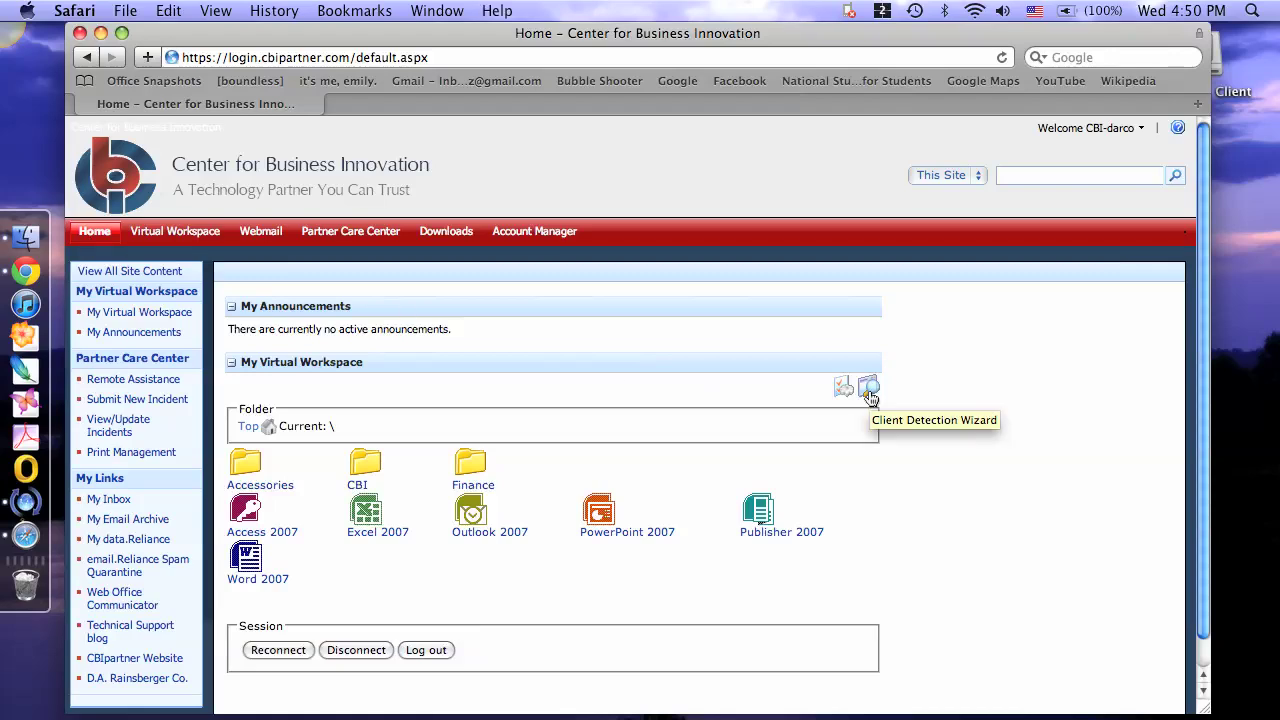
left_click(868, 392)
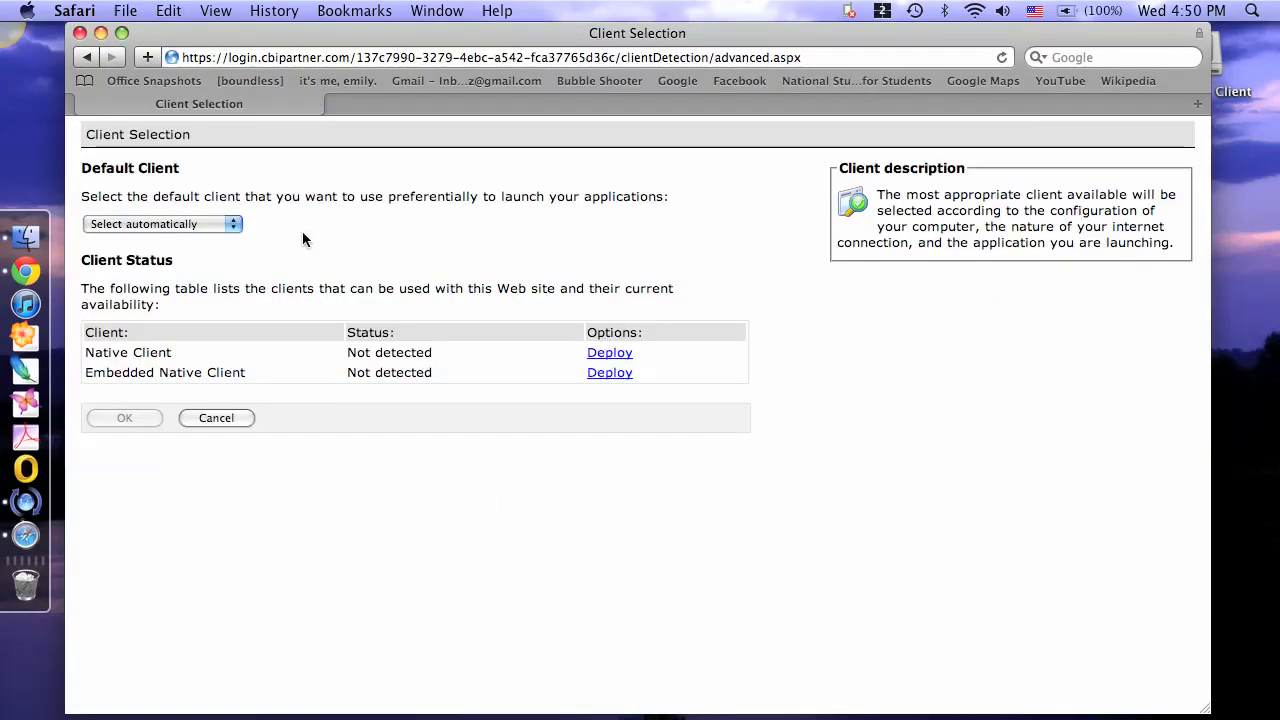
left_click(207, 225)
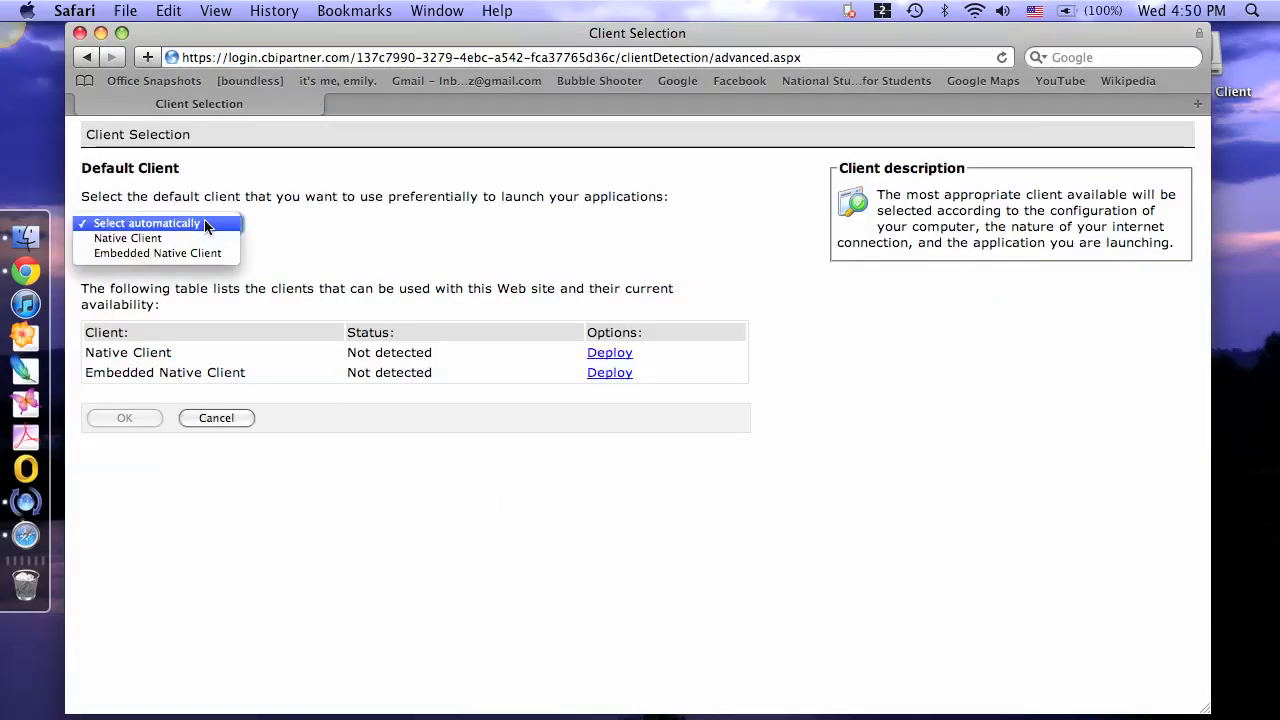
left_click(201, 238)
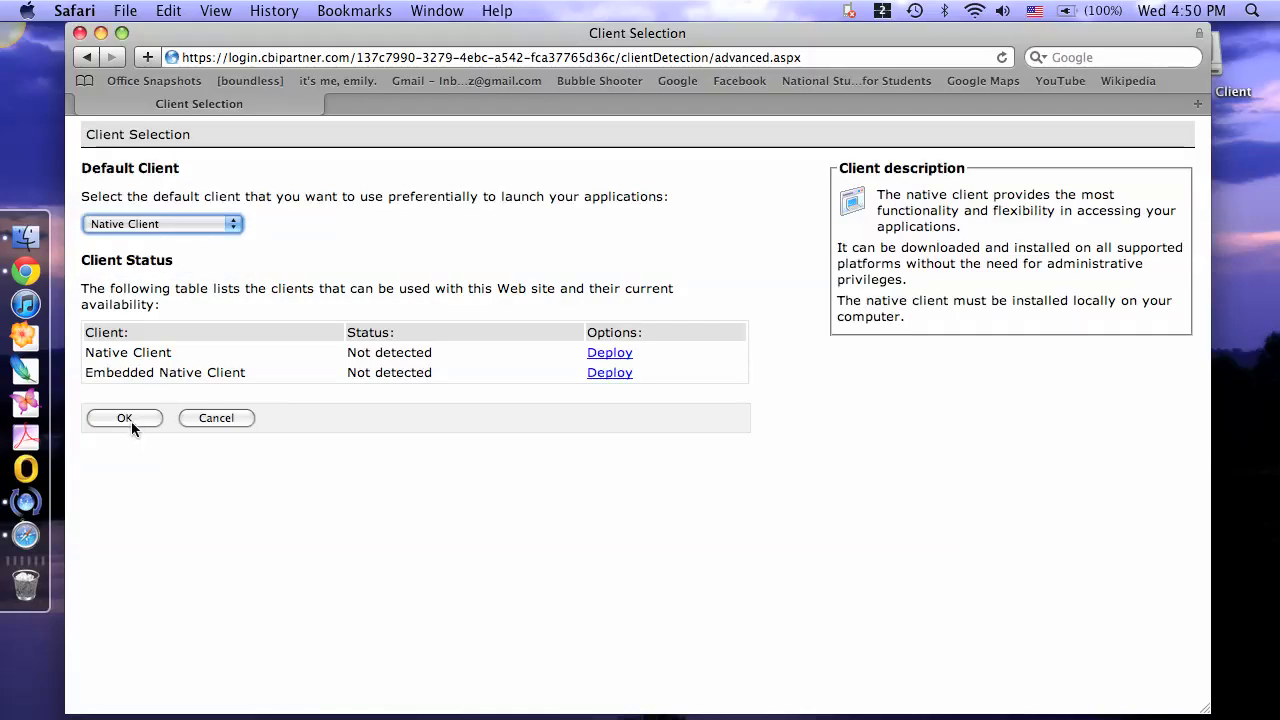
left_click(131, 421)
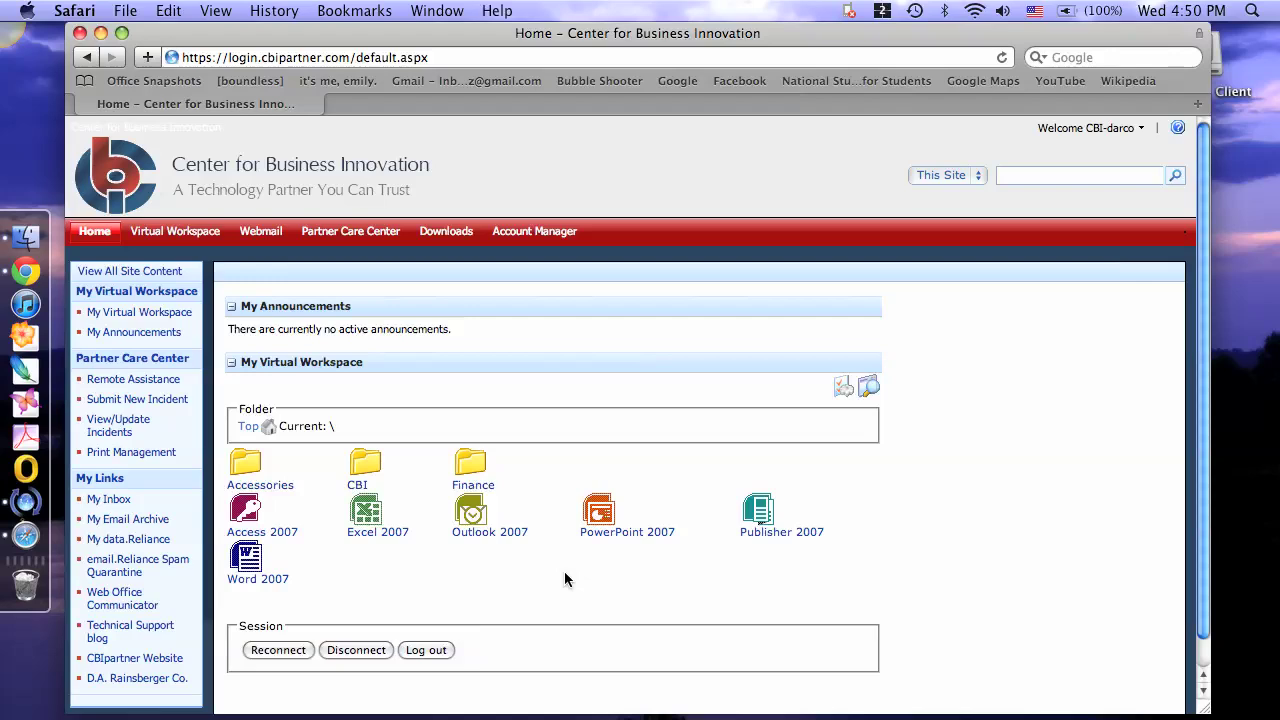
- Launch Word 2007 from My Virtual Workspace and allow the Citrix ICA Client to open
left_click(249, 580)
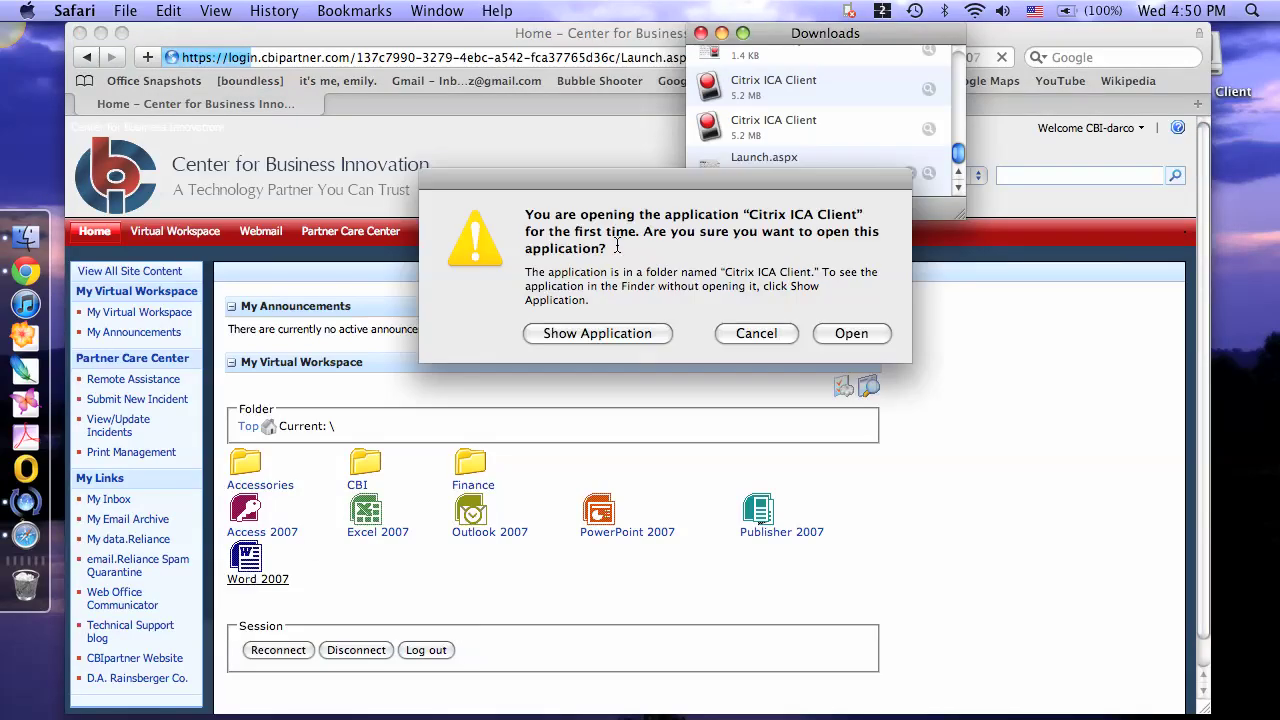
left_click(852, 333)
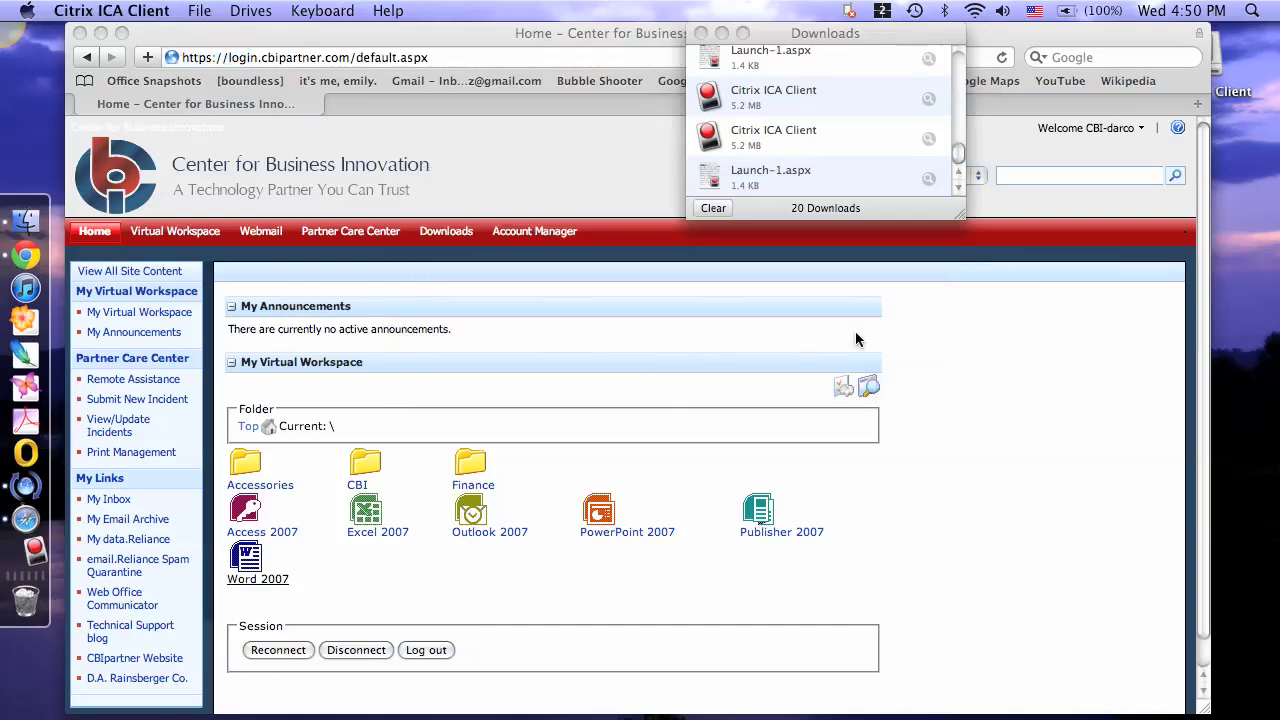